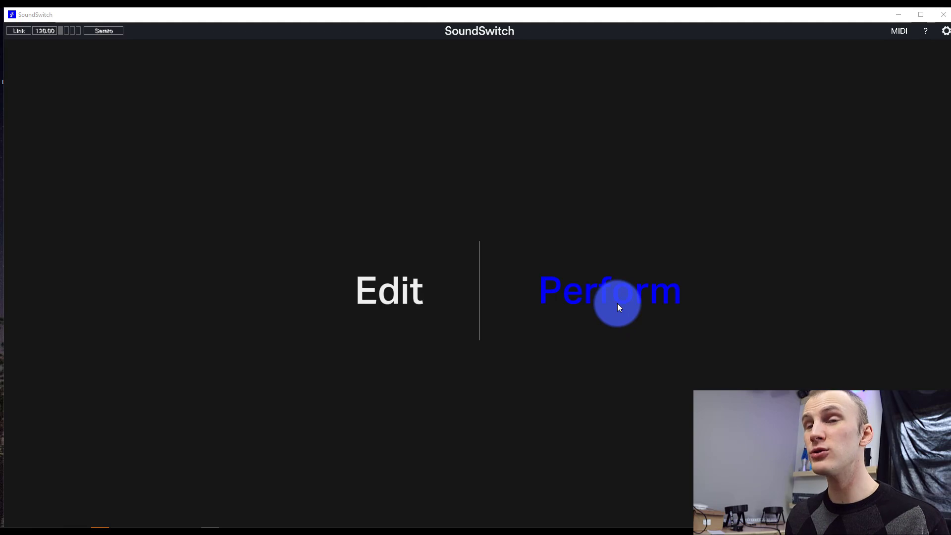
Enter Perform mode with the Default venue, then switch to the Edit workspace
left_click(618, 303)
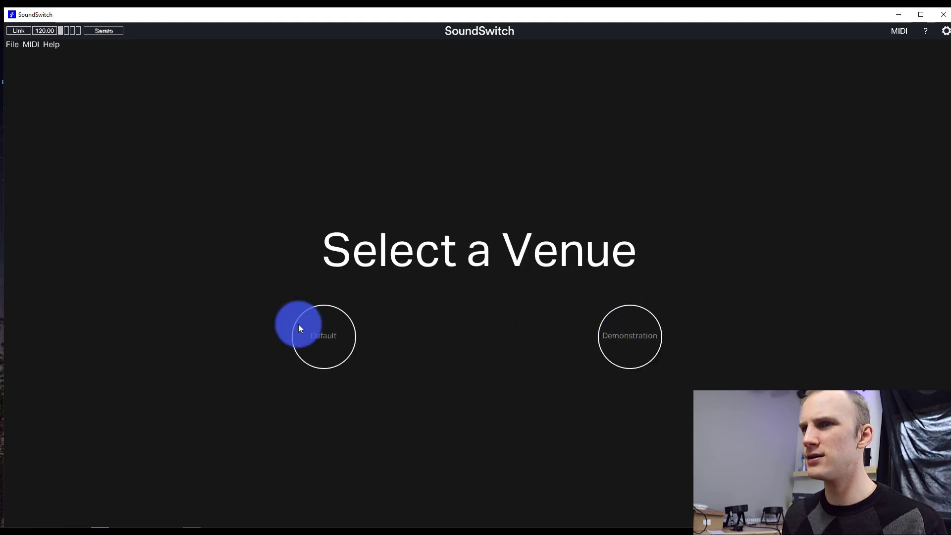
left_click(311, 337)
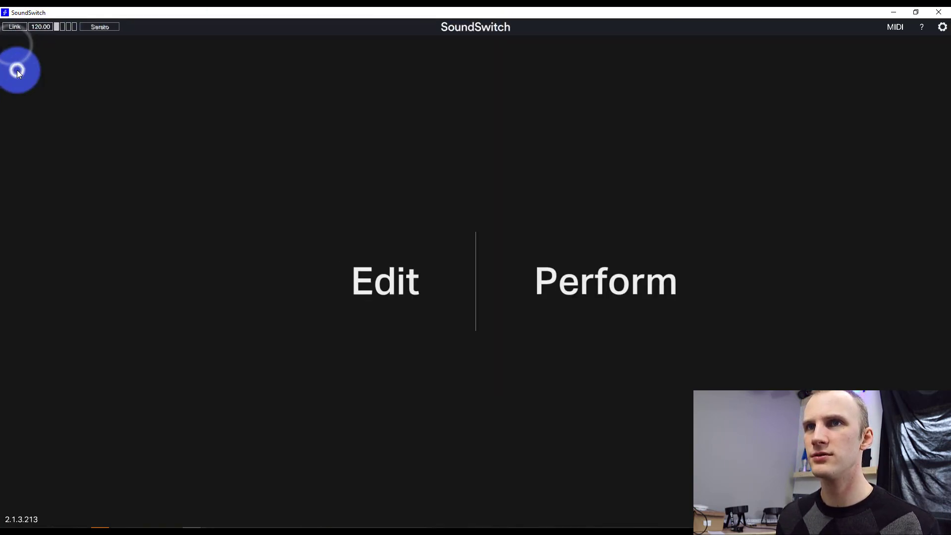
left_click(388, 275)
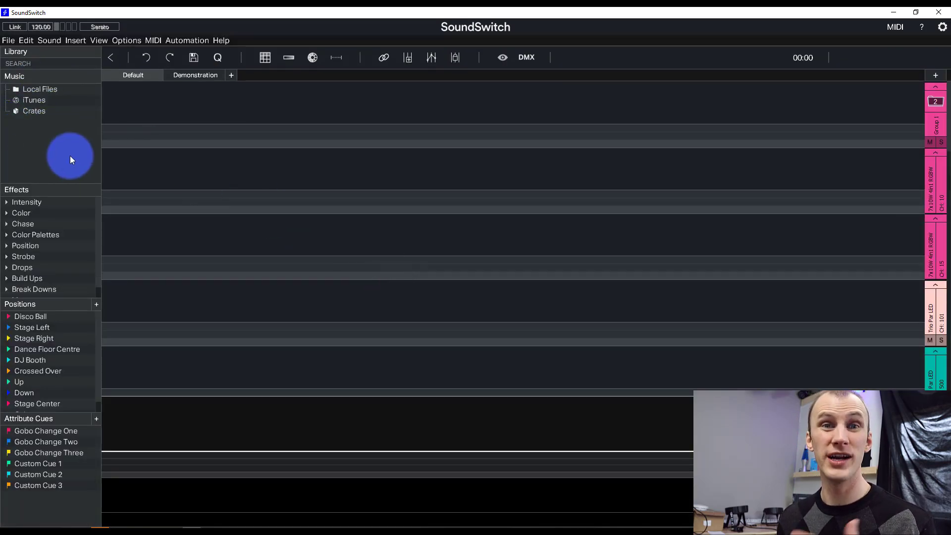
Browse the library's Local Files and Crates, then look through the File, Insert and Help menus
left_click(47, 90)
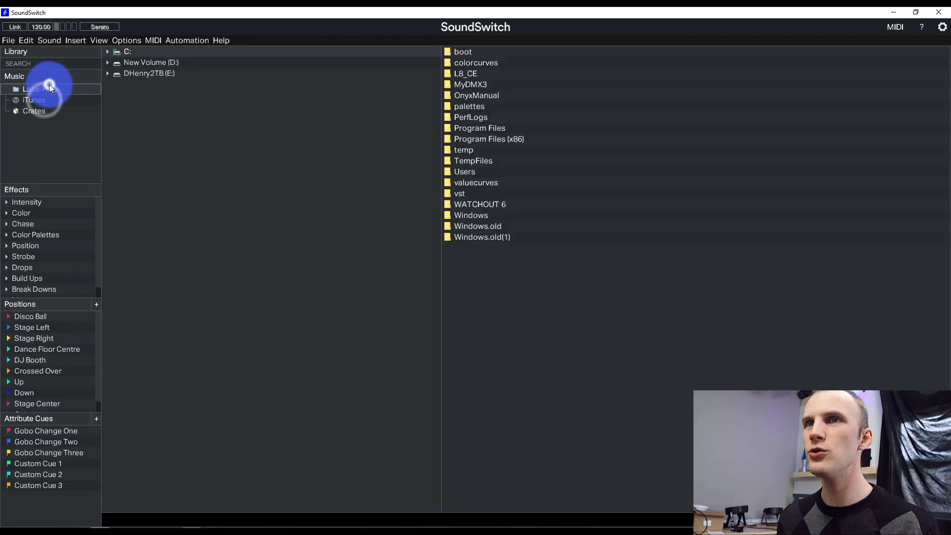
left_click(51, 111)
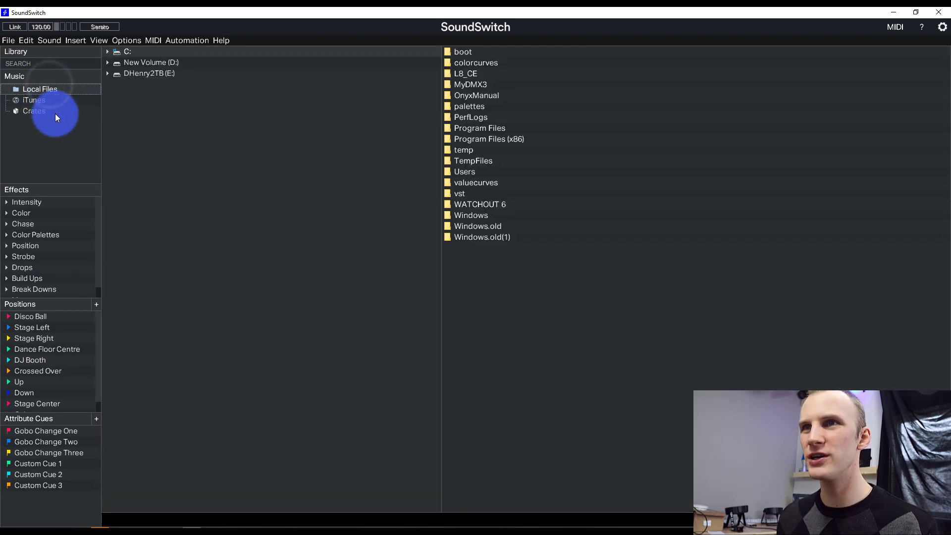
left_click(8, 40)
left_click(68, 40)
mouse_move(226, 41)
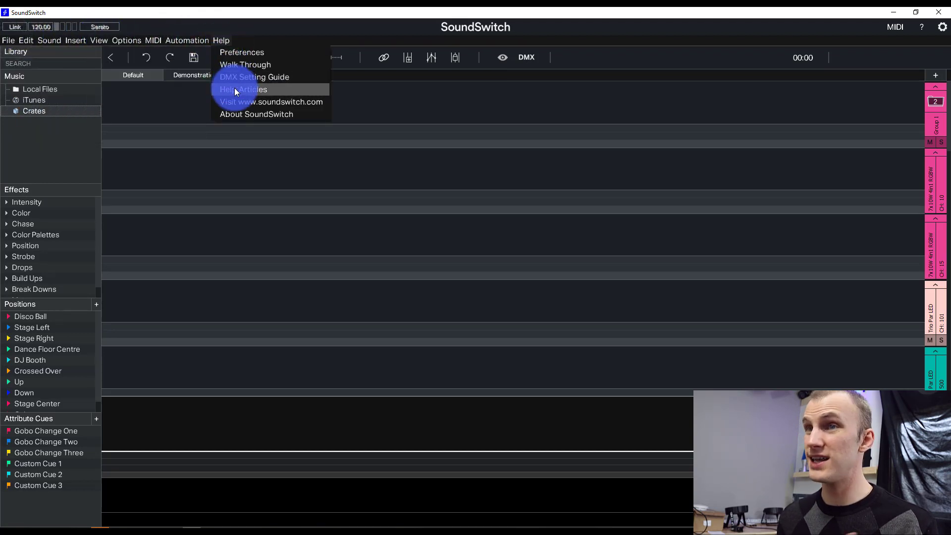
Exit the Help walkthrough's Welcome dialog and inspect the Demonstration script's fixture lanes
left_click(242, 60)
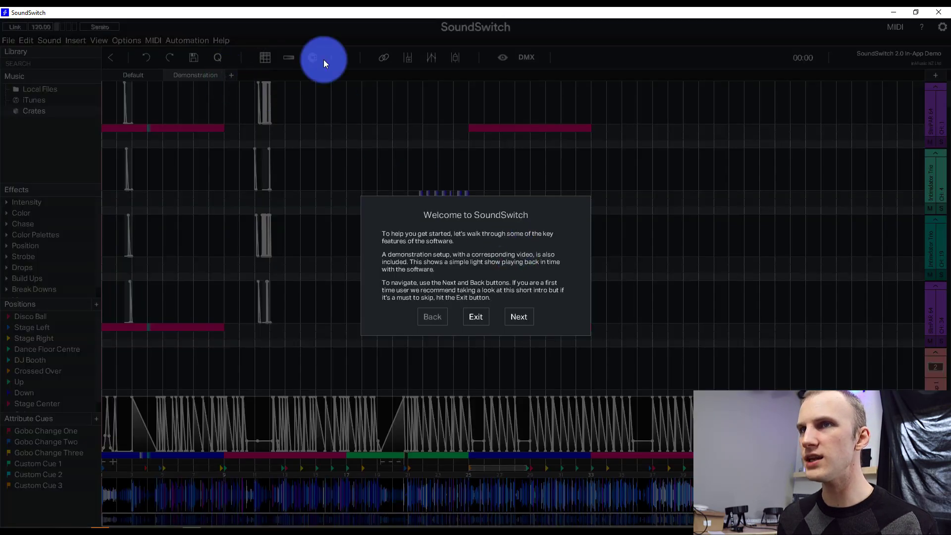
left_click(475, 316)
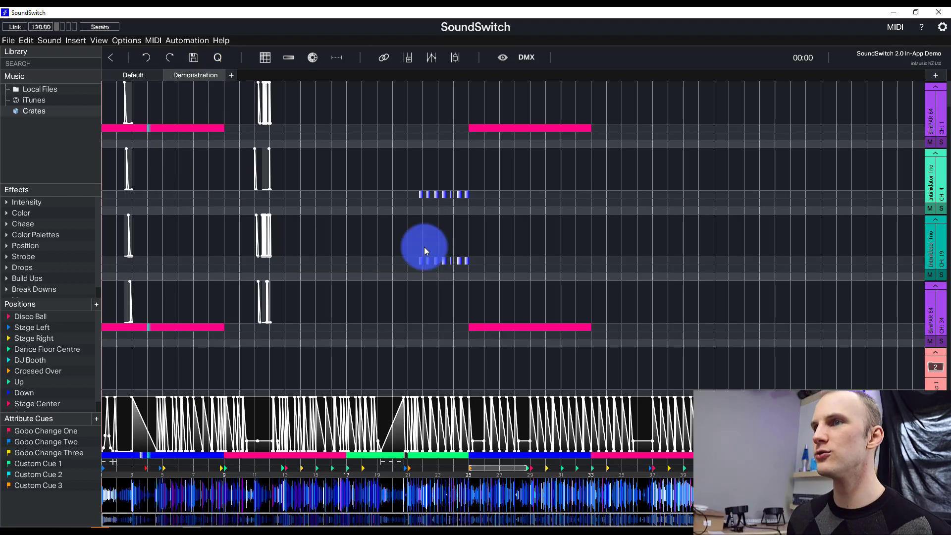
left_click(929, 112)
left_click(928, 180)
left_click(929, 252)
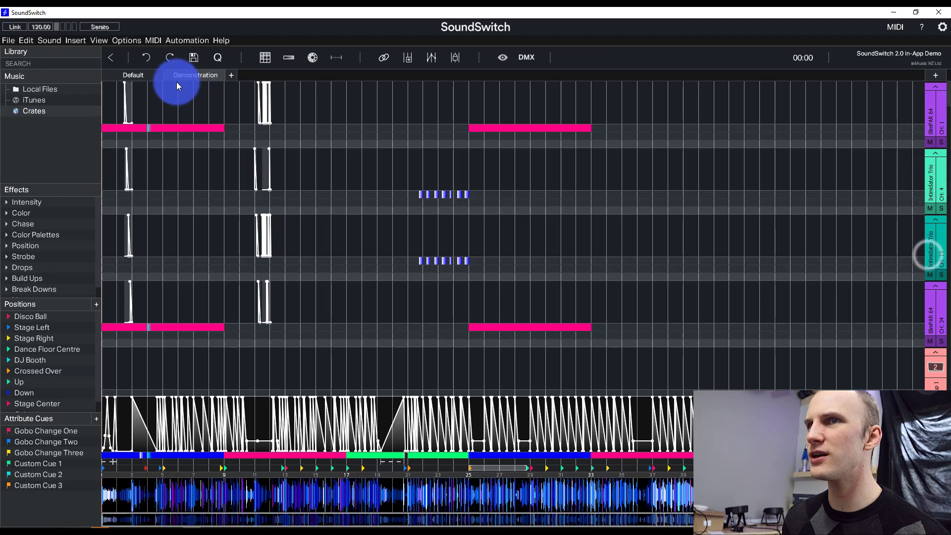
Show the Default script, play the track, and close the lighting visualizer window
left_click(124, 74)
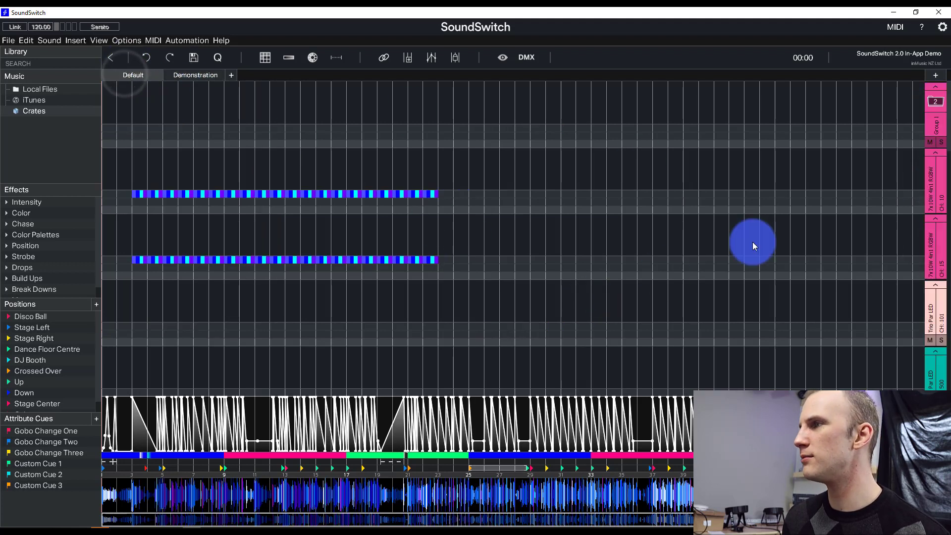
left_click(928, 196)
left_click(934, 319)
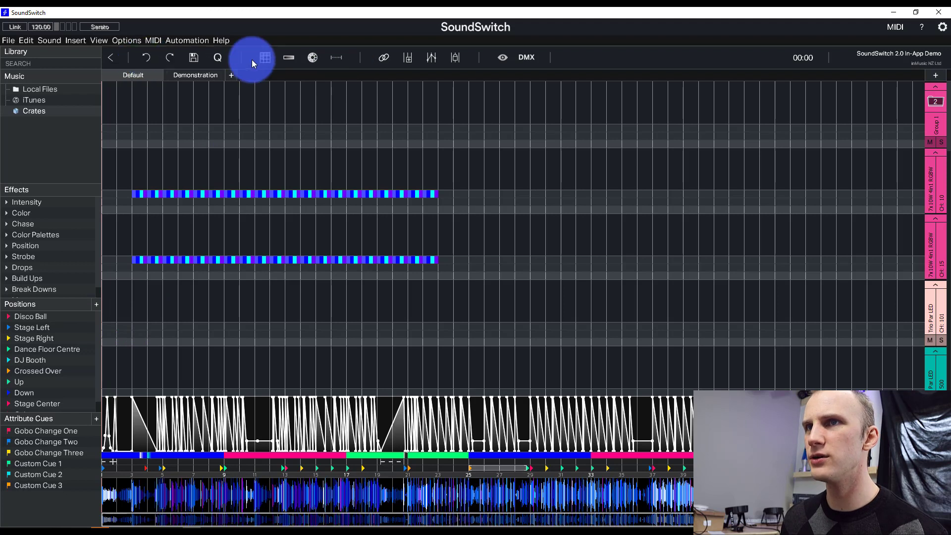
key("space")
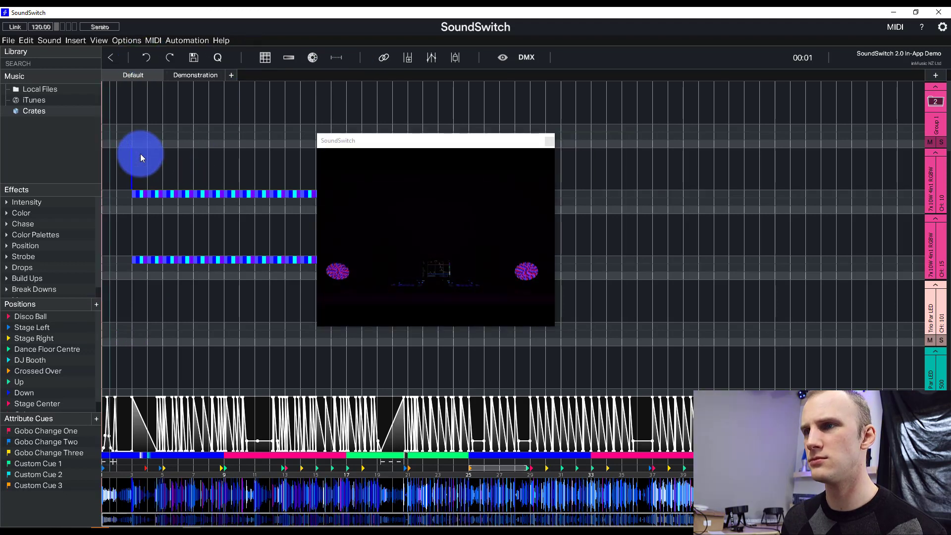
left_click(549, 140)
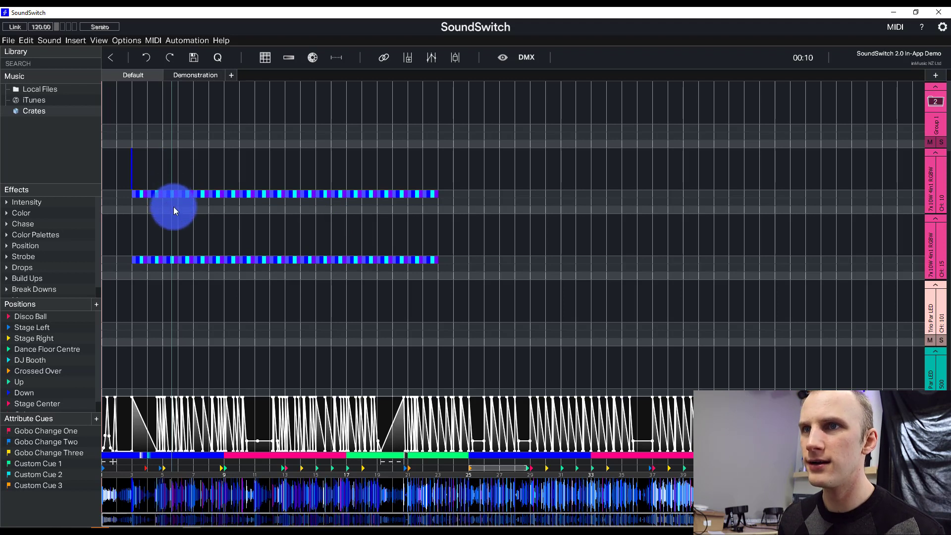
Fill a short stretch near the upper lane's start with Color Seq. RGB at 1/4 beat length
mouse_move(174, 208)
left_mouse_down()
mouse_move(297, 220)
mouse_move(371, 206)
mouse_move(399, 218)
mouse_move(173, 212)
mouse_move(192, 210)
left_mouse_up()
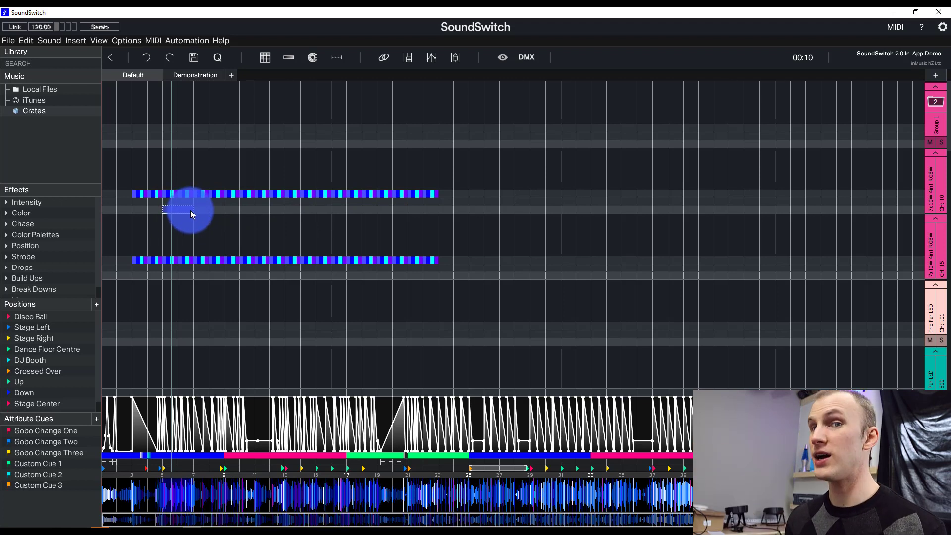
left_click_drag(190, 210, 182, 211)
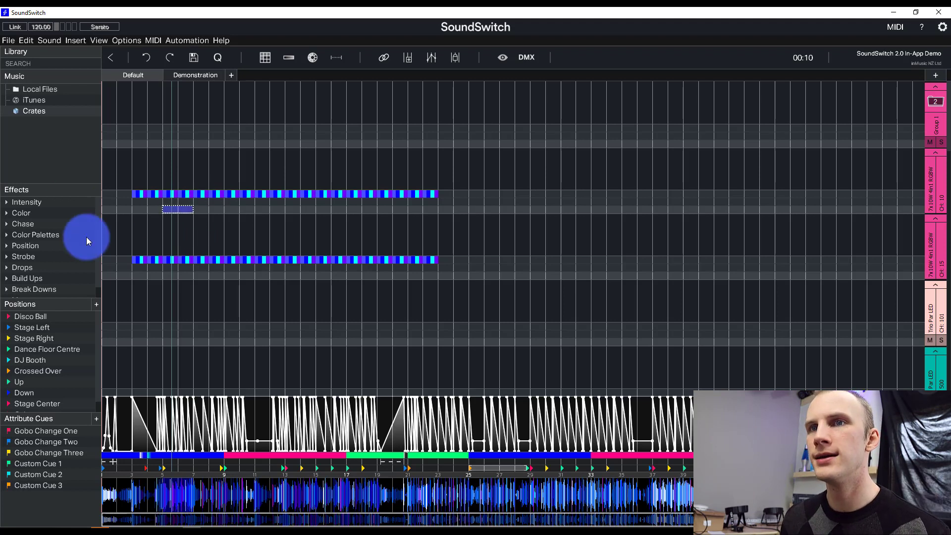
left_click(8, 236)
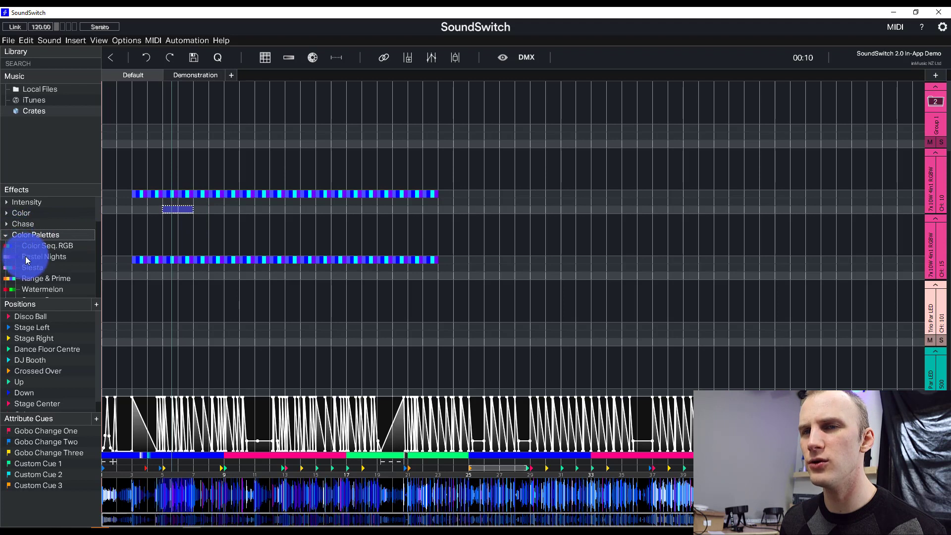
left_click(32, 248)
left_click_drag(33, 248, 174, 208)
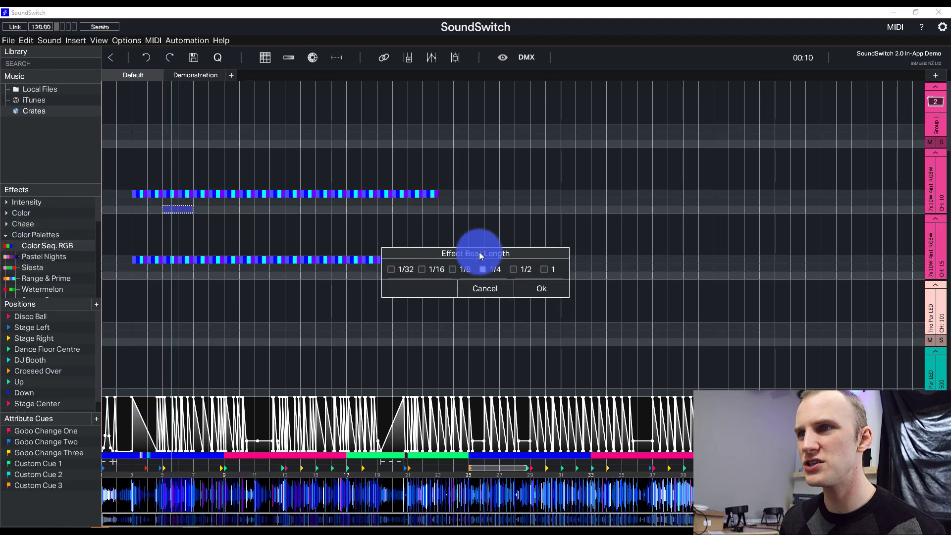
left_click(522, 287)
left_click(177, 195)
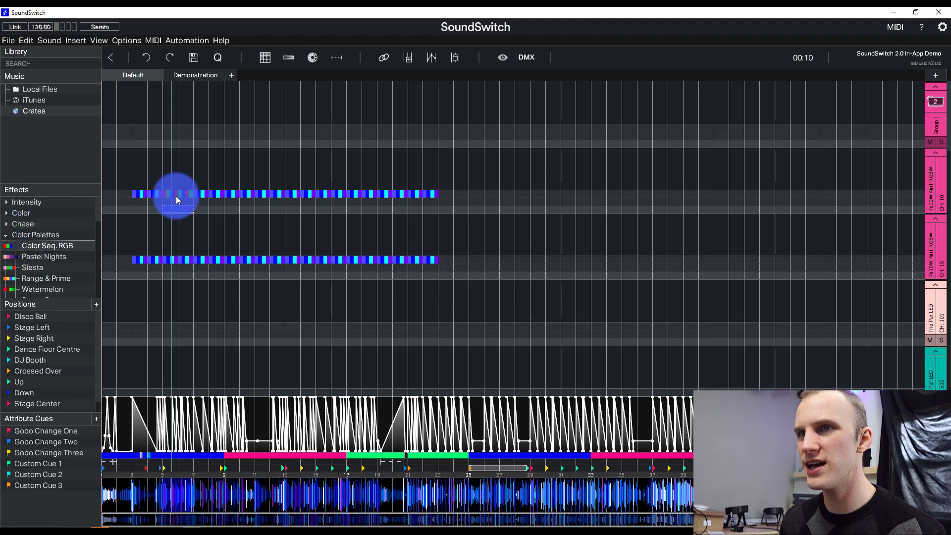
left_click(160, 168)
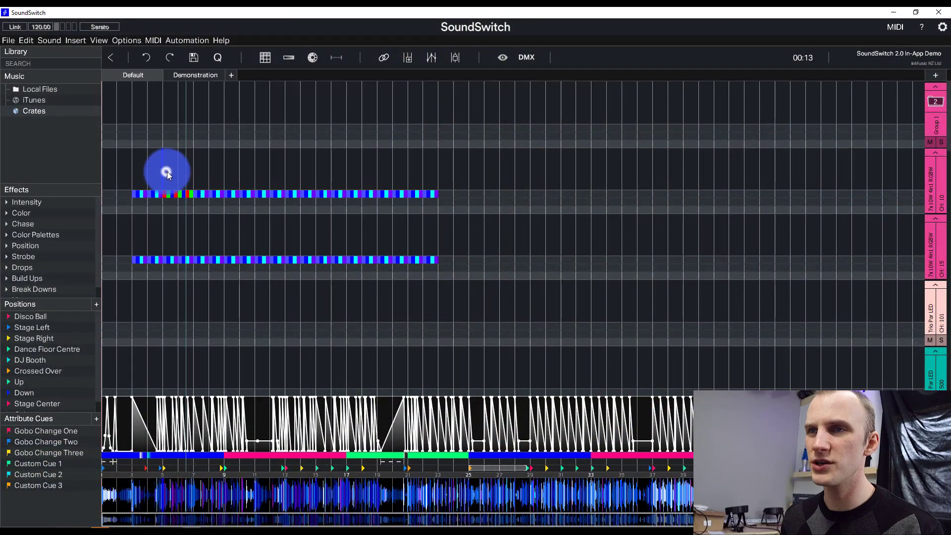
Start autoscripting the track, confirming it will replace the existing light show
left_click_drag(185, 183, 238, 187)
left_click(155, 177)
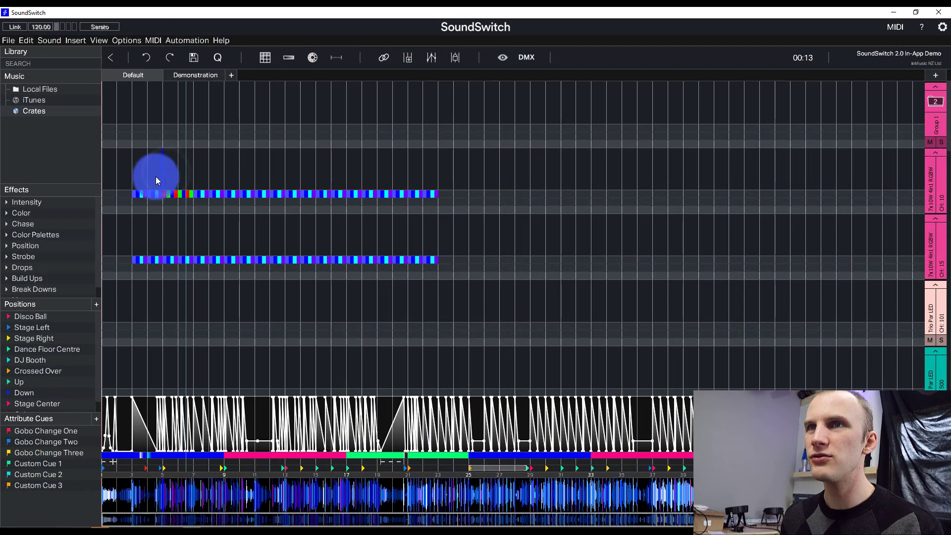
left_click(16, 40)
mouse_move(54, 40)
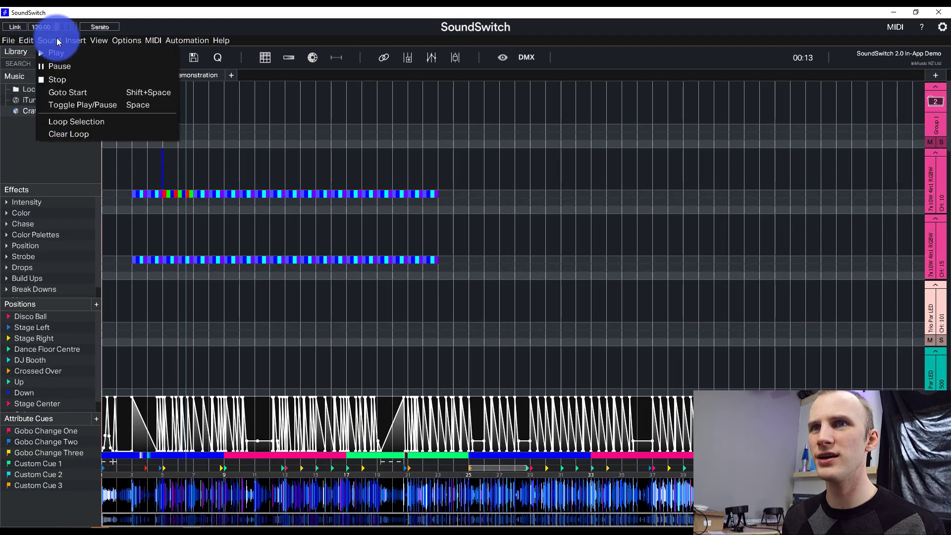
left_click(145, 42)
left_click(198, 57)
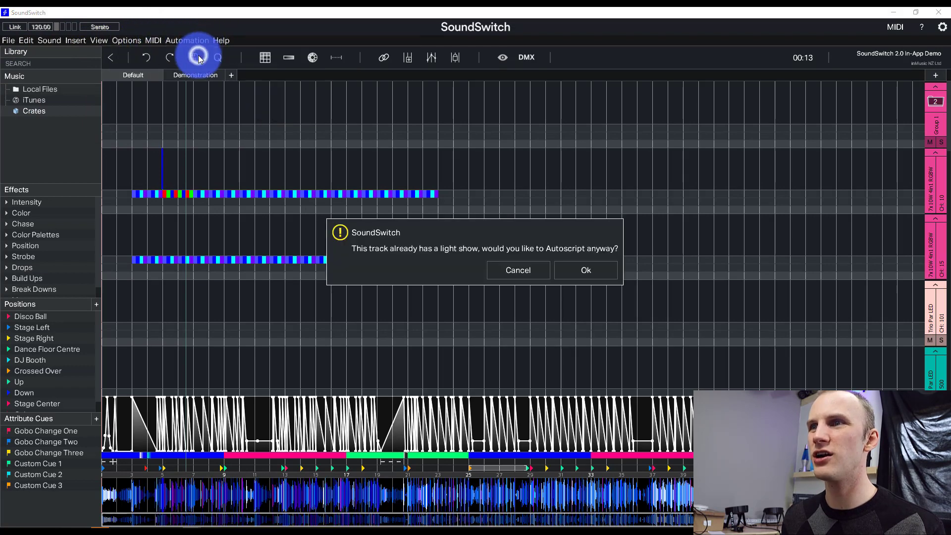
left_click(586, 270)
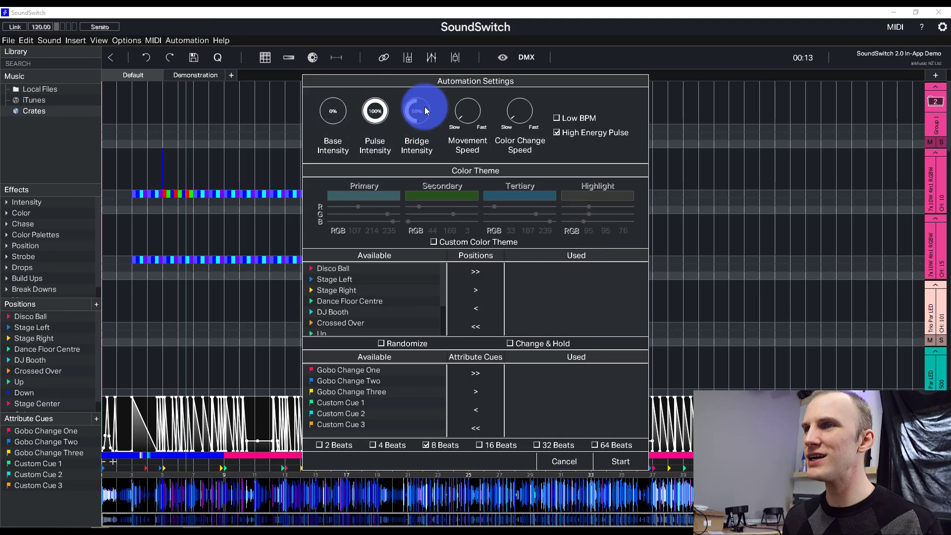
Set base intensity 17%, pulse 59%, bridge 35%, adjust movement speed, and enable Low BPM
left_click_drag(325, 106, 324, 129)
left_click_drag(461, 91, 456, 123)
left_click_drag(377, 106, 436, 102)
left_click_drag(515, 111, 554, 119)
left_click(555, 119)
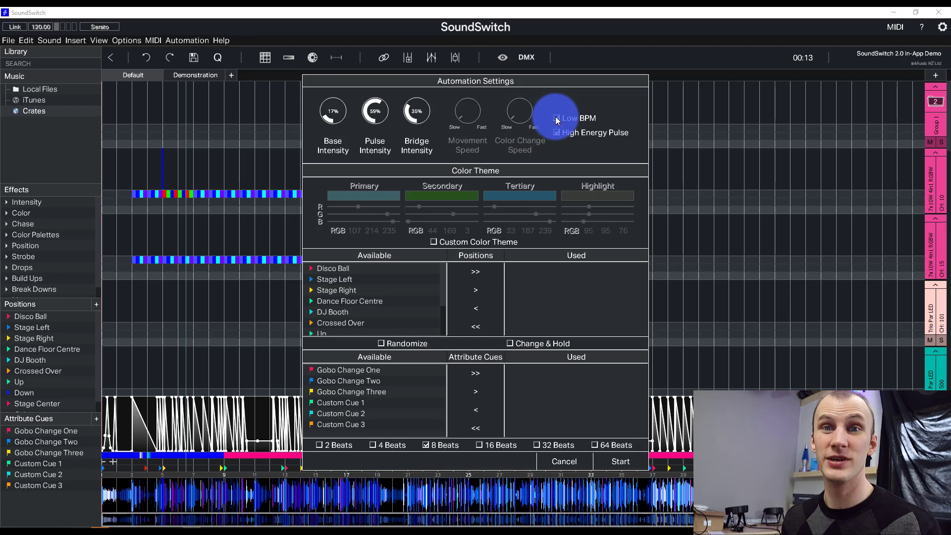
Include every position and attribute cue, then run the autoscript
mouse_move(381, 198)
left_mouse_down()
mouse_move(349, 209)
mouse_move(341, 226)
mouse_move(352, 229)
mouse_move(355, 209)
mouse_move(371, 206)
left_mouse_up()
left_click(383, 198)
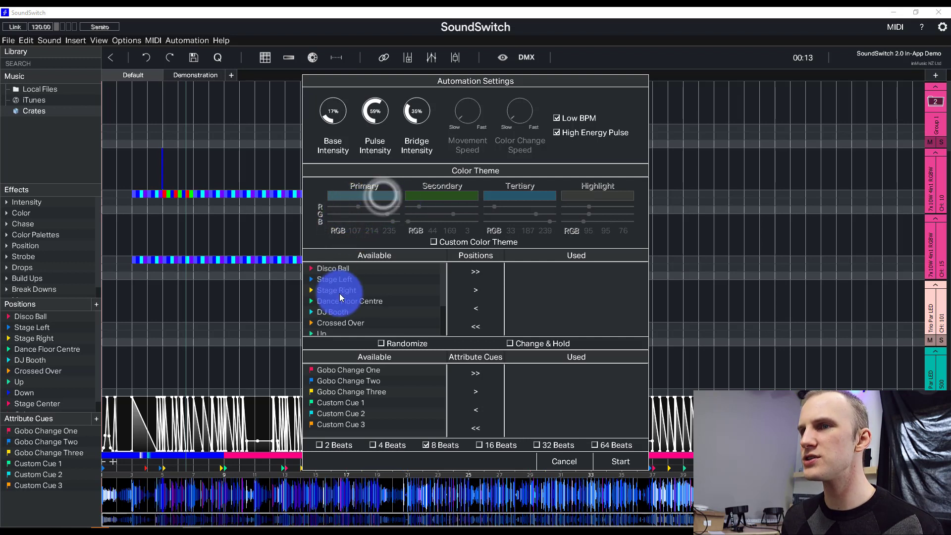
mouse_move(340, 268)
left_mouse_down()
mouse_move(335, 306)
mouse_move(322, 293)
mouse_move(340, 269)
left_mouse_up()
left_click(475, 272)
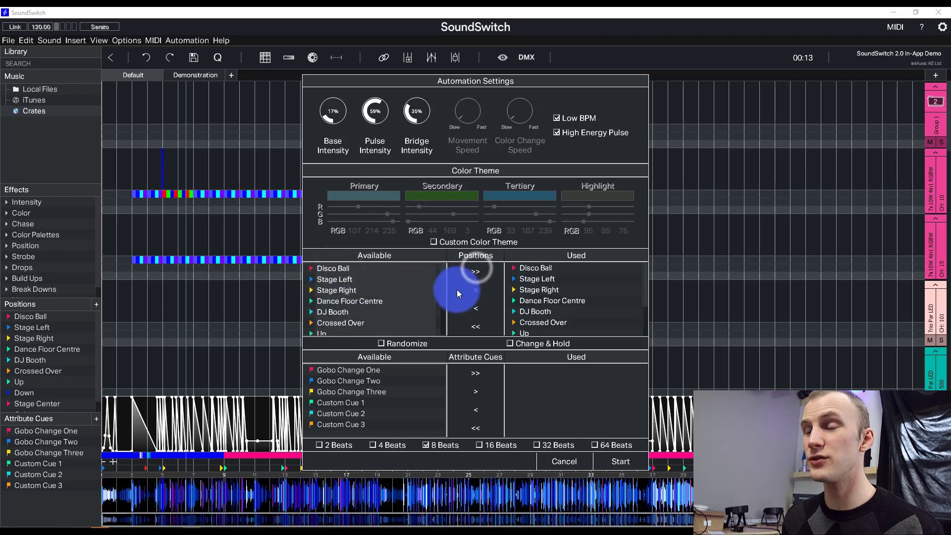
left_click(473, 374)
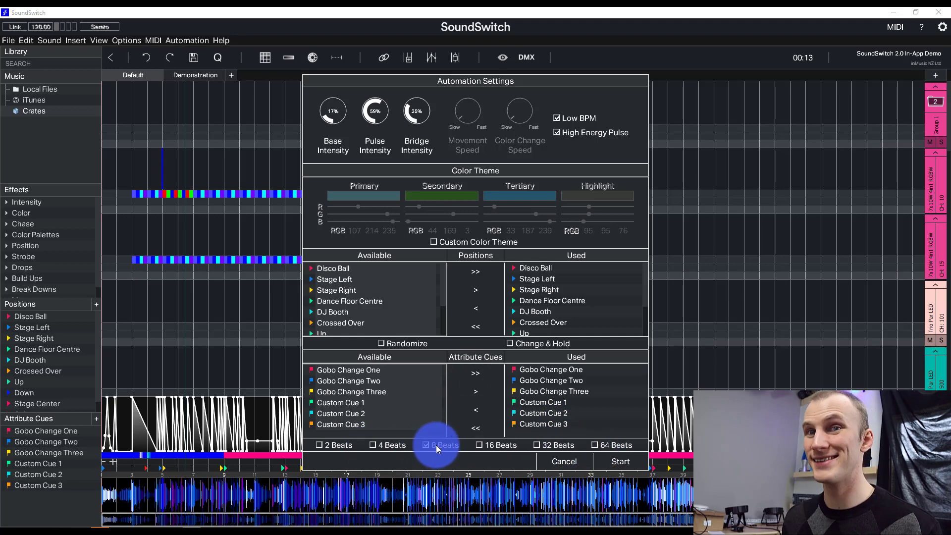
left_click(608, 462)
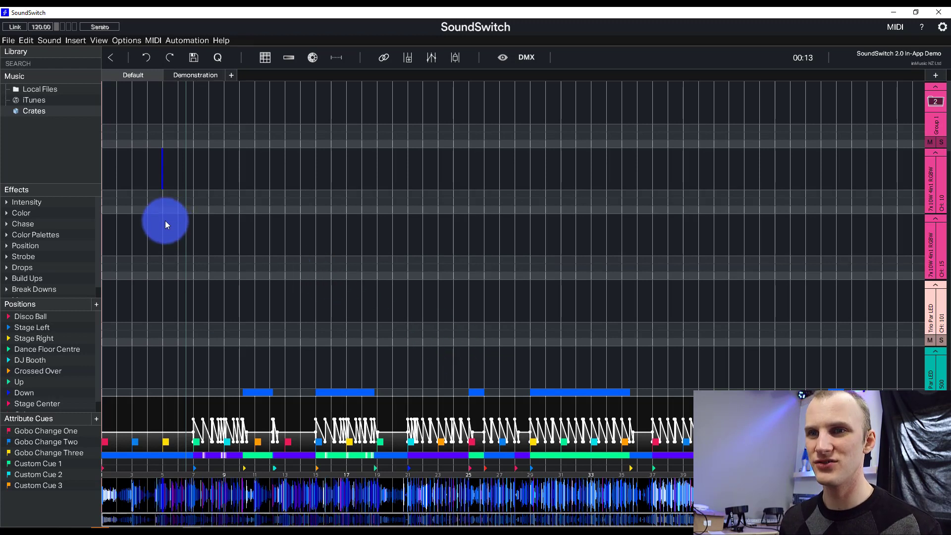
Play the autoscripted track to preview its lighting, then bring up the File menu
key("space")
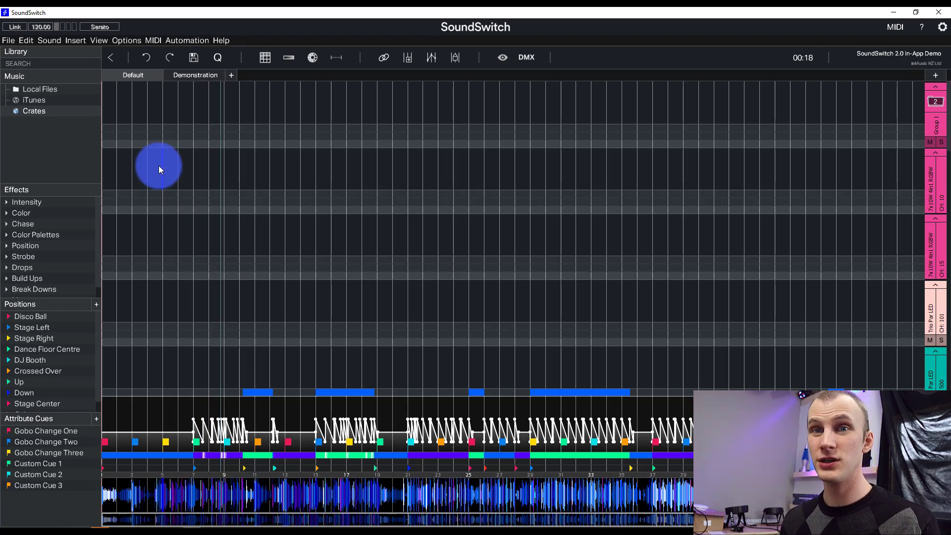
left_click(9, 41)
Switch to Perform mode with the Default venue, answering the save prompt, and open MIDI controls
left_click(24, 64)
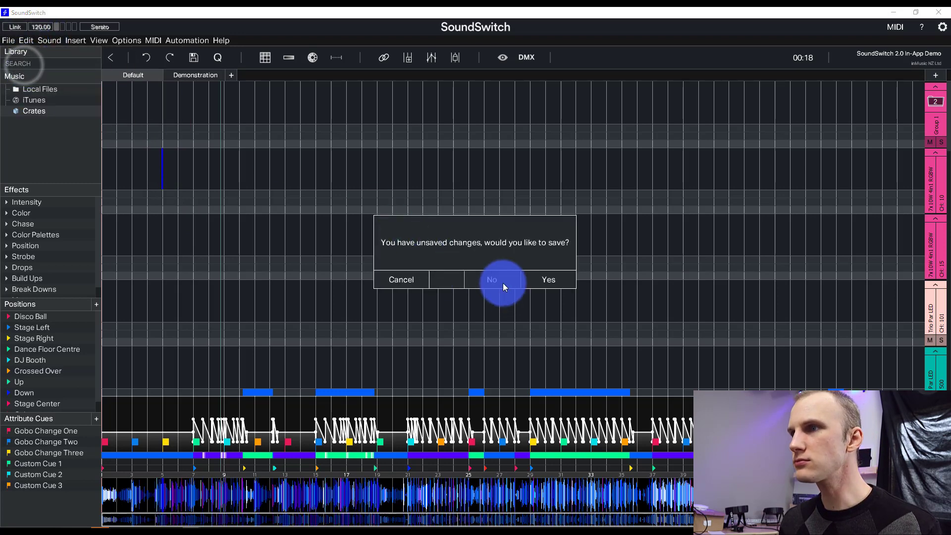
left_click(547, 280)
left_click(547, 280)
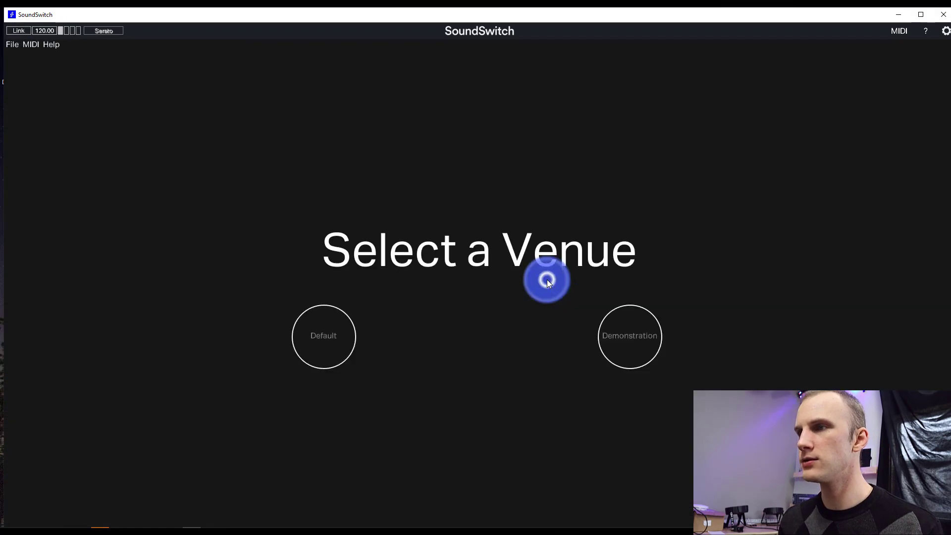
left_click(332, 330)
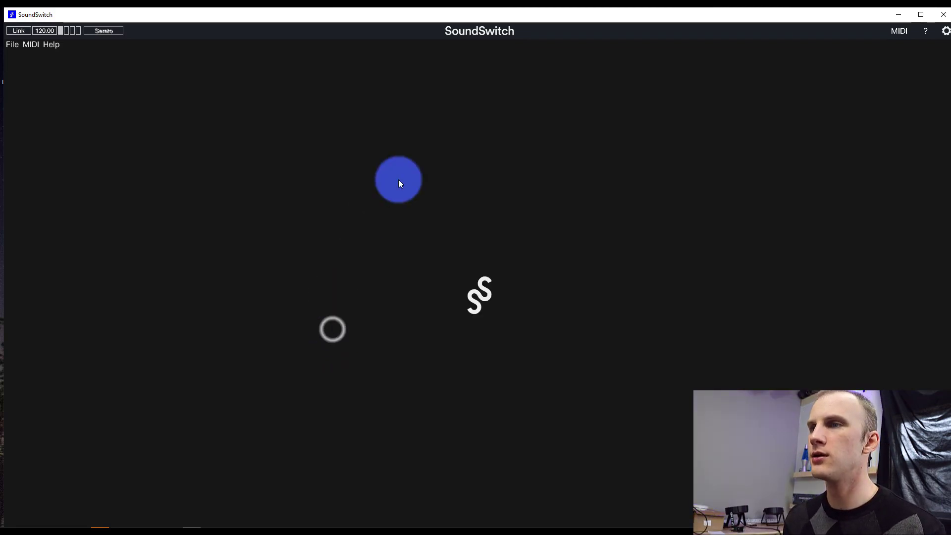
left_click(373, 201)
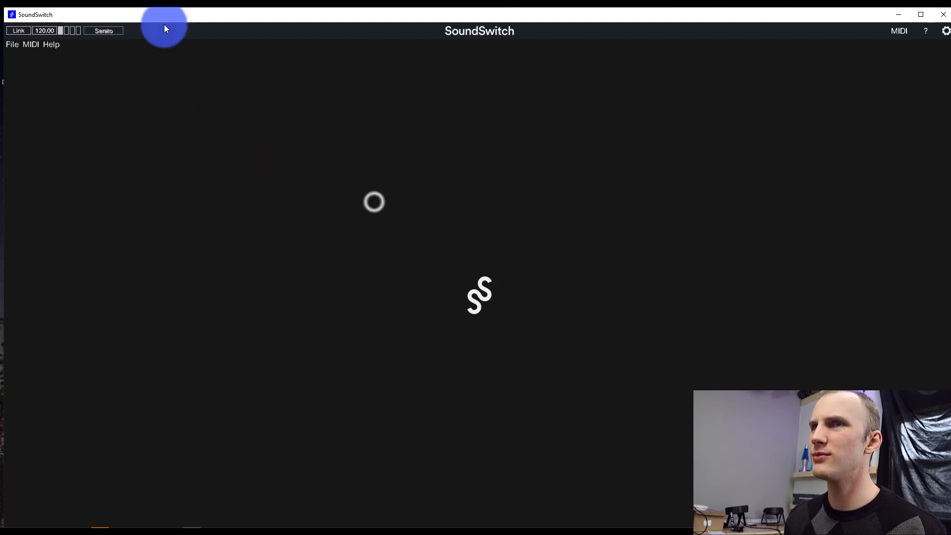
left_click(899, 34)
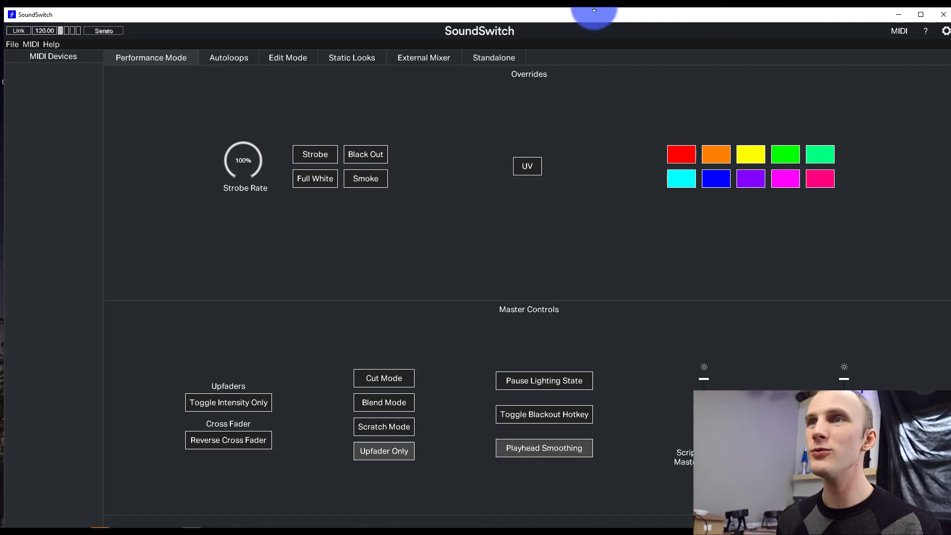
Show the Autoloops page with Sequential order and the Dance, Relaxed, Hip Hop / RB, Four/Four banks
left_click(237, 52)
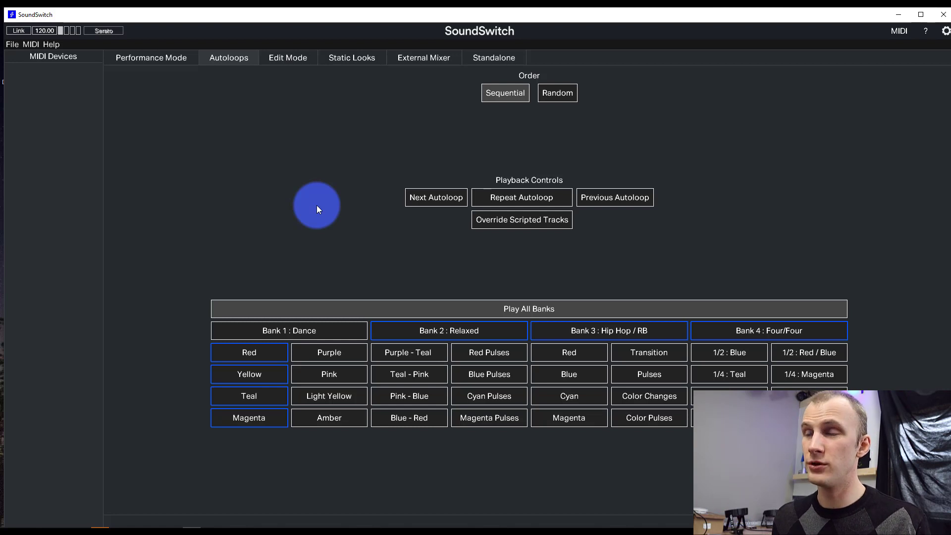
Browse the 32 Static Looks, then return to the Performance Mode overrides and master controls
left_click(358, 60)
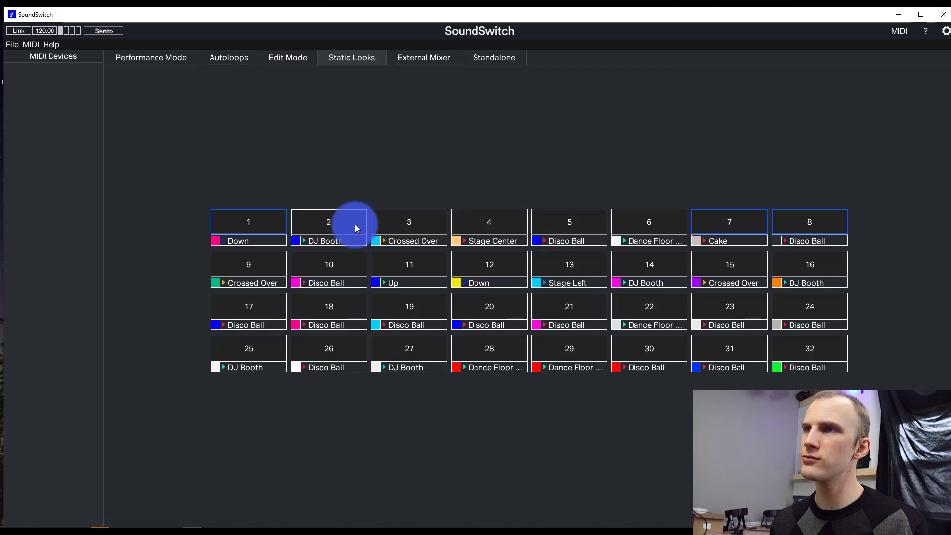
left_click(128, 56)
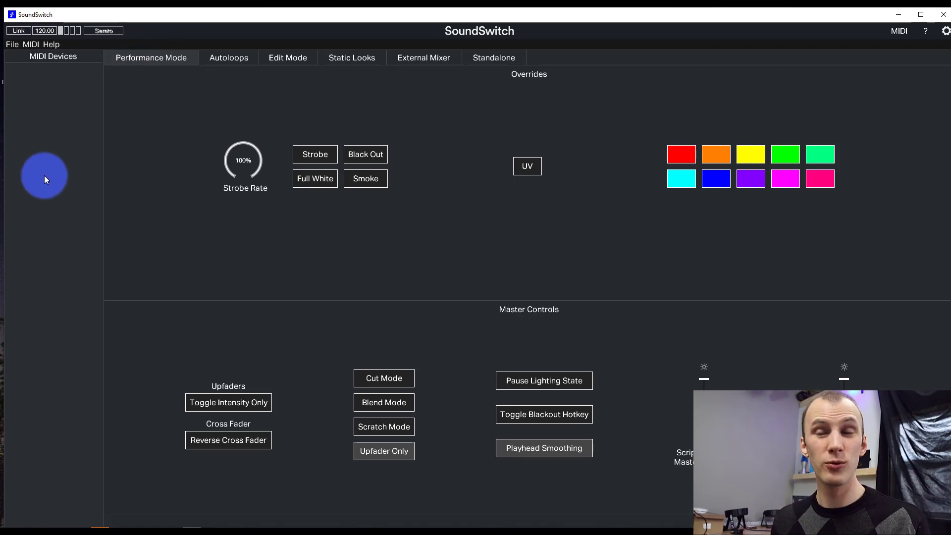
left_click(10, 44)
Use Switch Mode from the File menu to go back to Edit mode
left_click(16, 69)
left_click(391, 289)
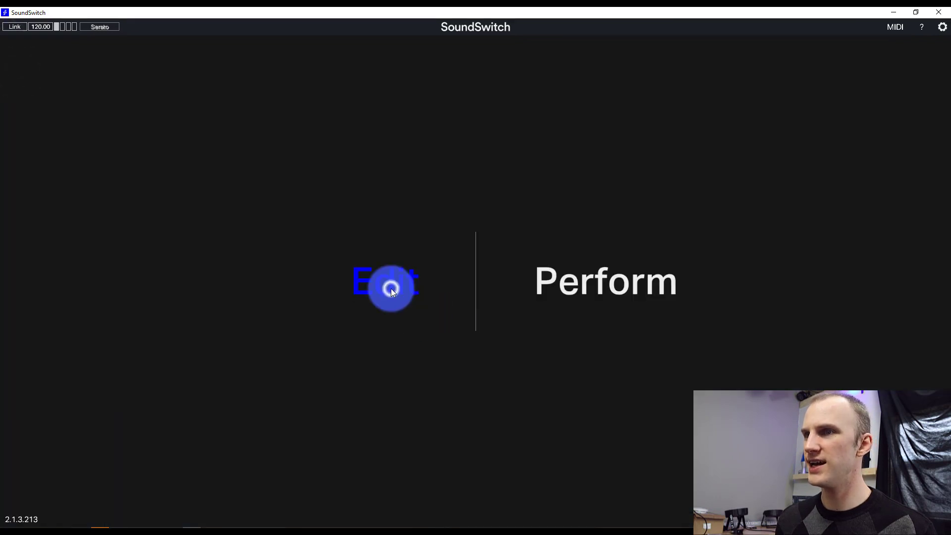